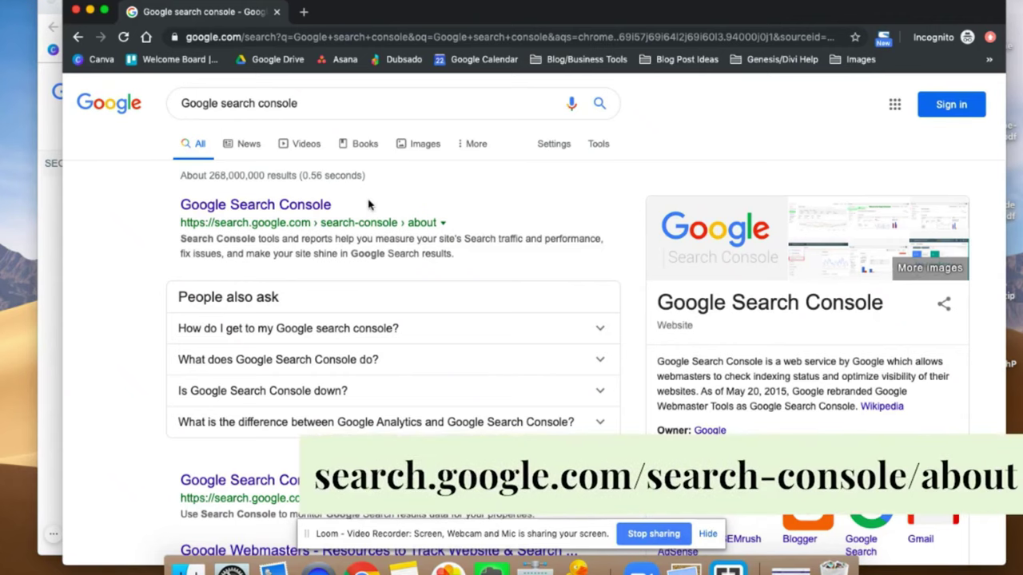
Open the Google Search Console about page from the results and start the Search Console sign-in.
{"action": "left_click", "coordinate": [304, 207]}
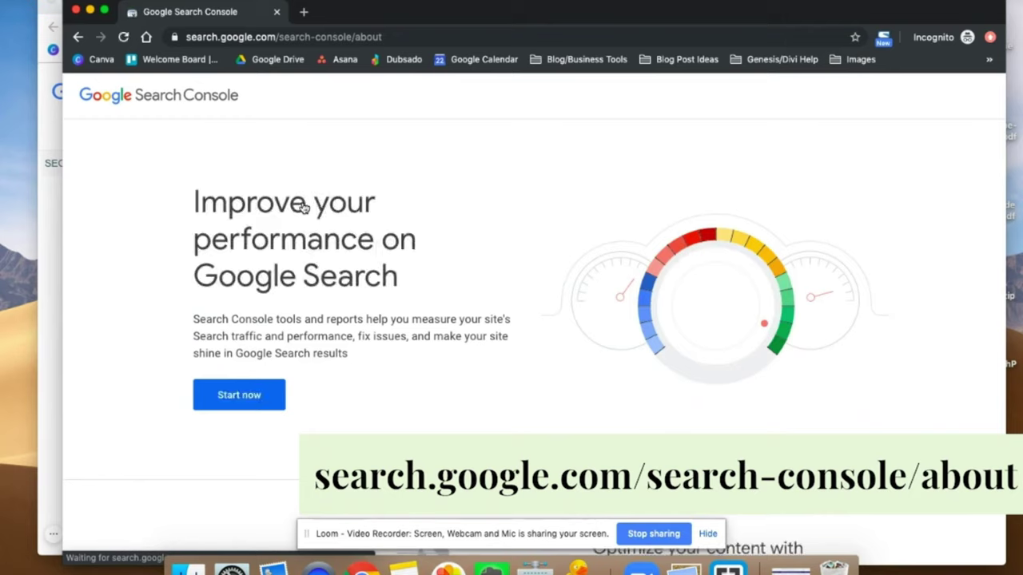
{"action": "left_click", "coordinate": [244, 397]}
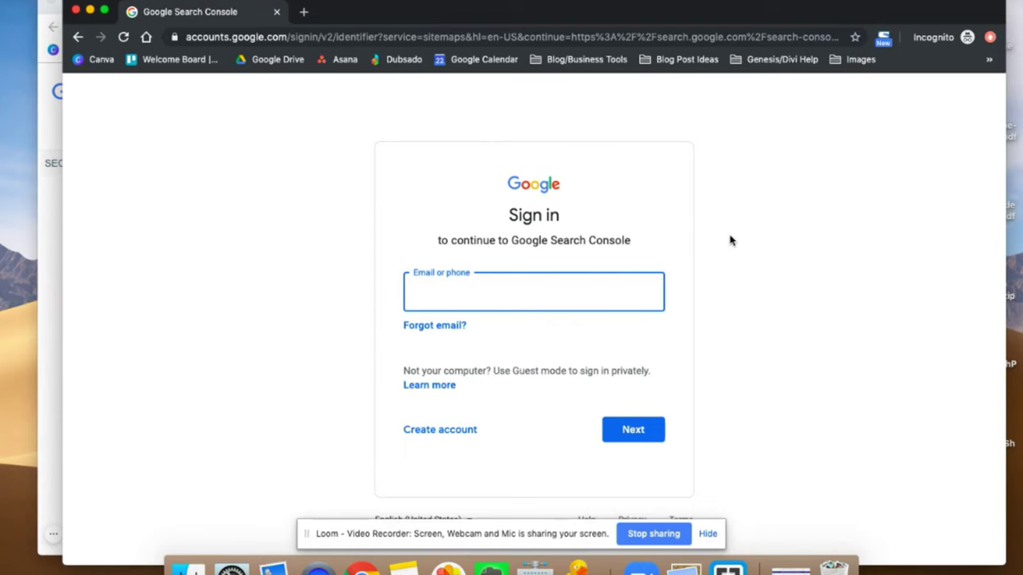
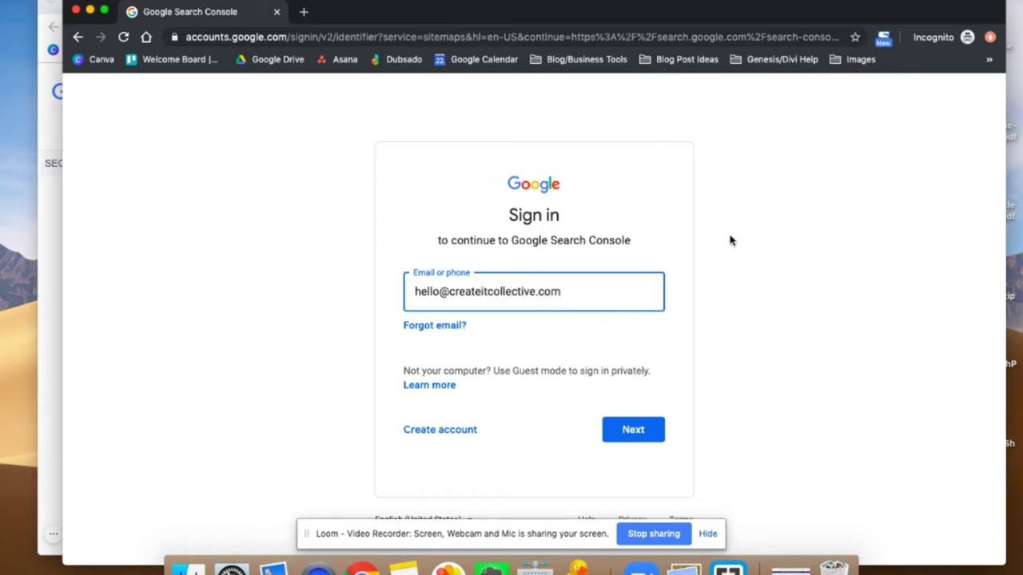
Sign in to Google Accounts with the account e-mail and password.
{"action": "left_click", "coordinate": [626, 434]}
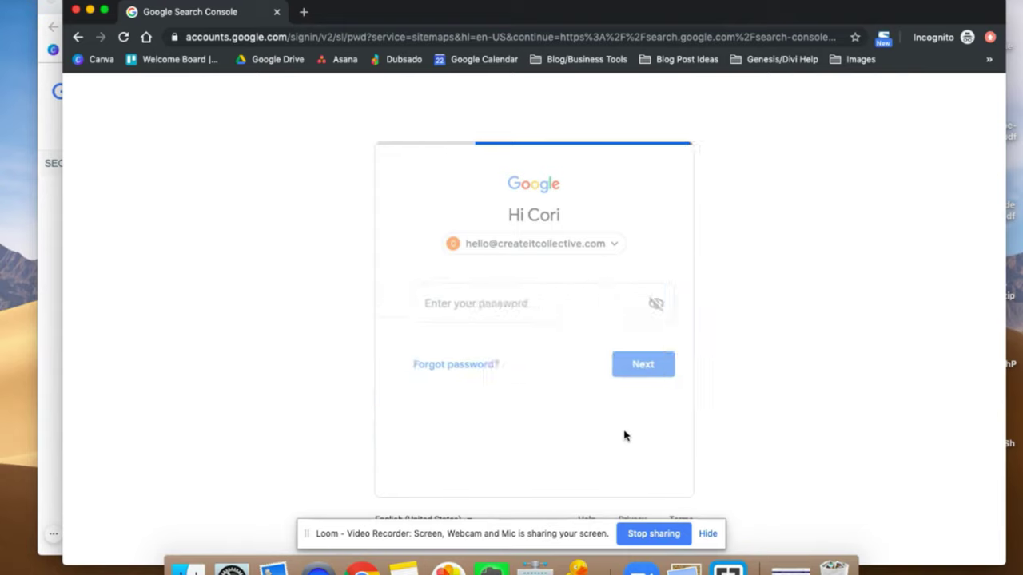
{"action": "type", "text": "•••••••••••"}
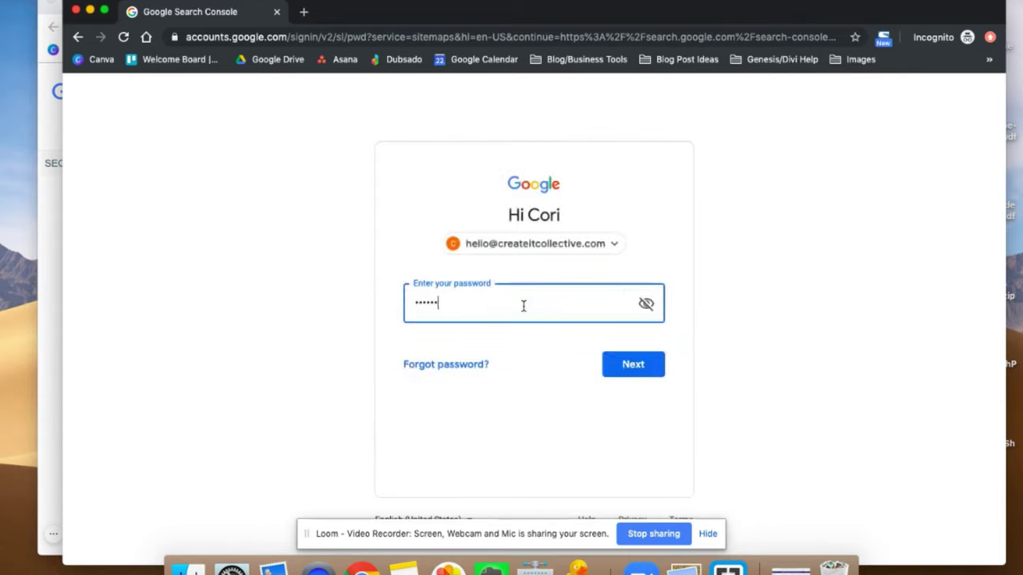
{"action": "type", "text": "••"}
{"action": "key", "text": "Return"}
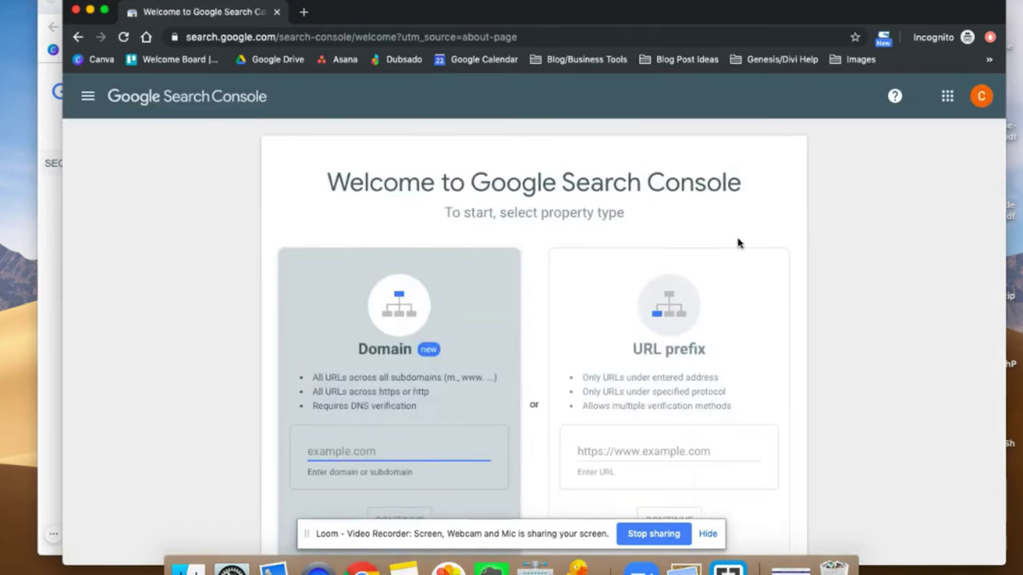
Pick the URL prefix property type on the Search Console welcome page.
{"action": "scroll", "coordinate": [736, 240], "scroll_direction": "down", "scroll_amount": 1}
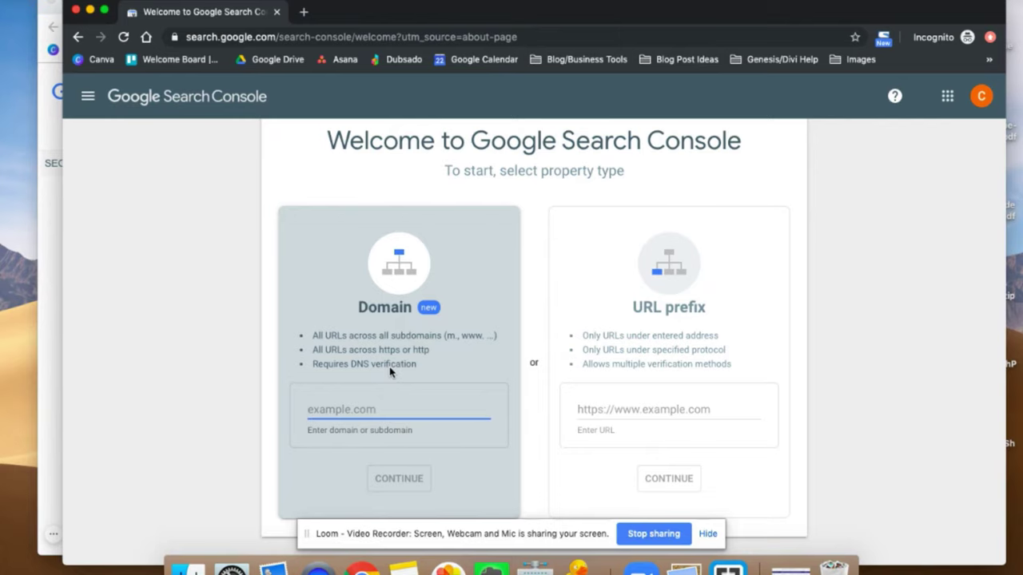
{"action": "left_click", "coordinate": [618, 411]}
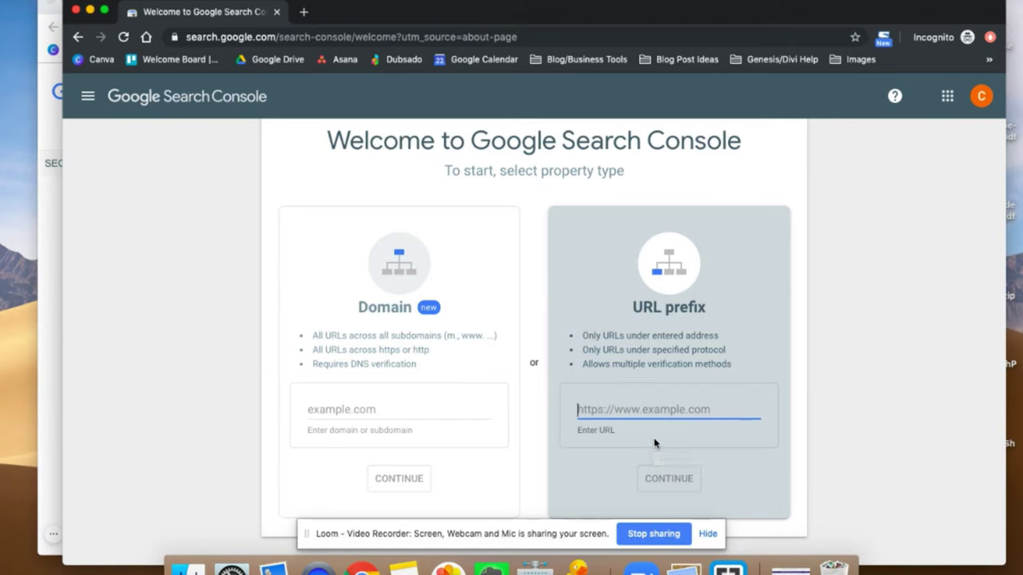
{"action": "left_click", "coordinate": [304, 13]}
{"action": "type", "text": "https"}
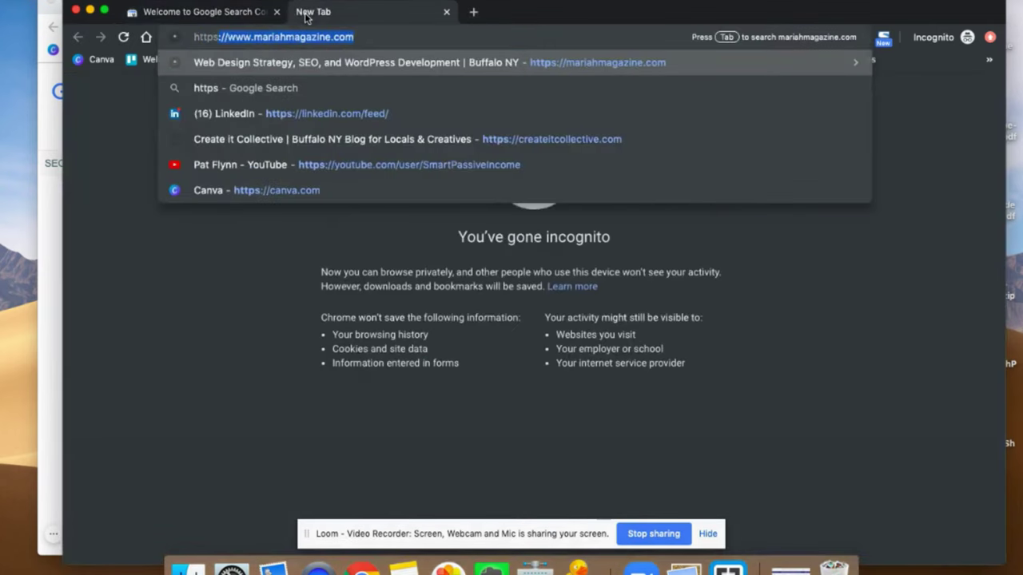
{"action": "type", "text": "://crea"}
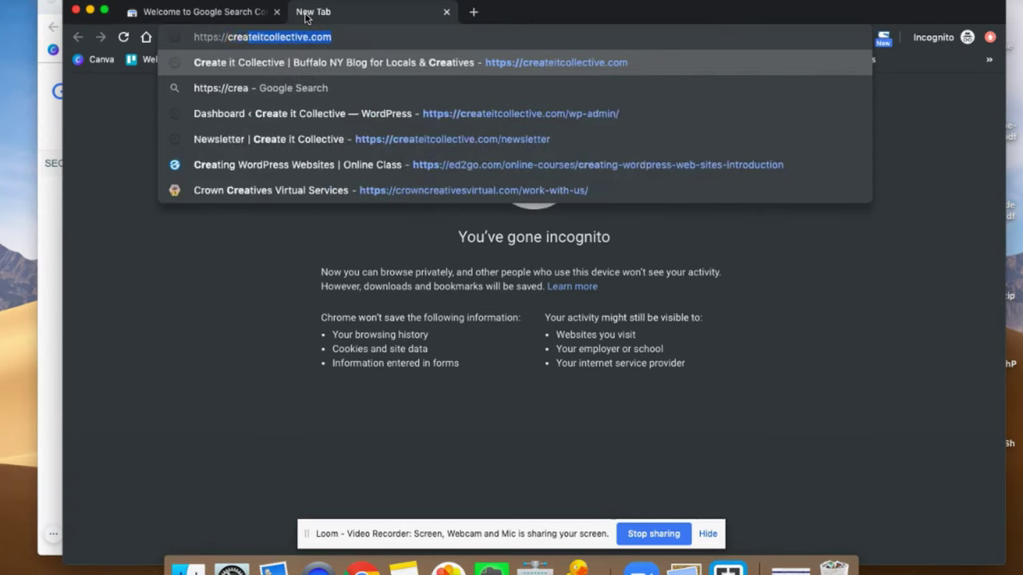
{"action": "key", "text": "Return"}
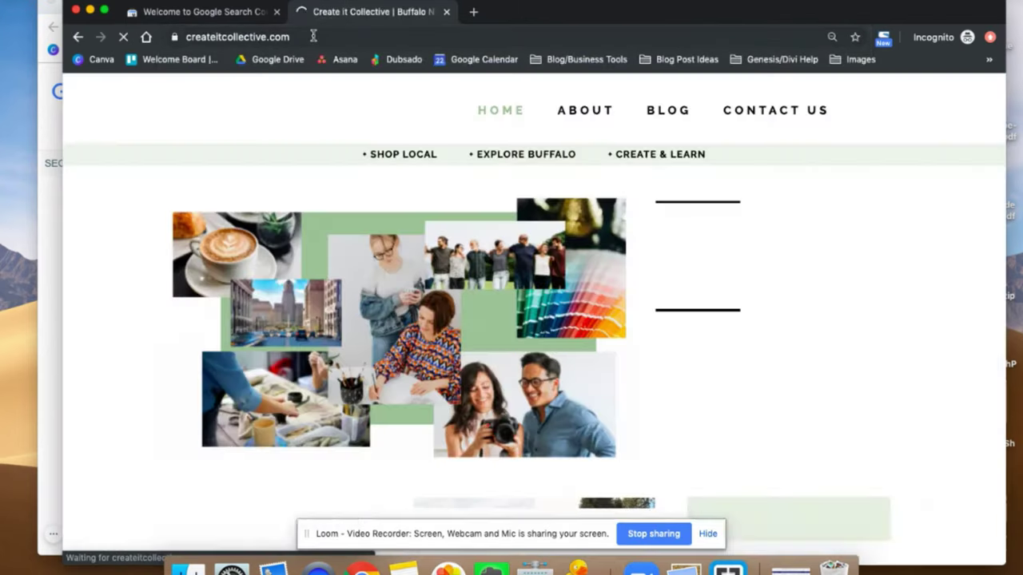
Copy the site's full address and go back to the Search Console tab.
{"action": "left_click", "coordinate": [319, 37]}
{"action": "left_click", "coordinate": [319, 37]}
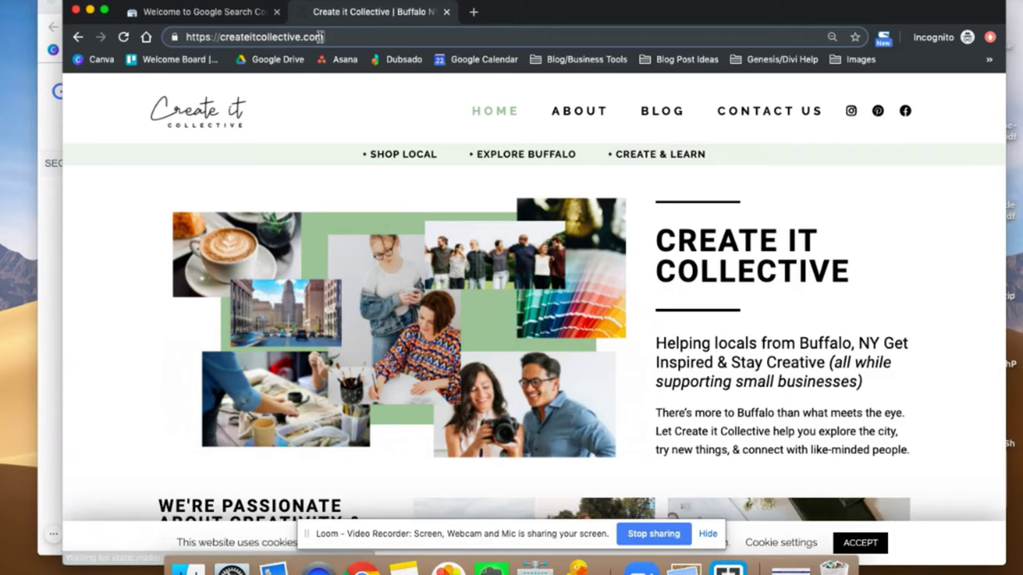
{"action": "left_click_drag", "start_coordinate": [322, 37], "coordinate": [164, 37]}
{"action": "key", "text": "super+c"}
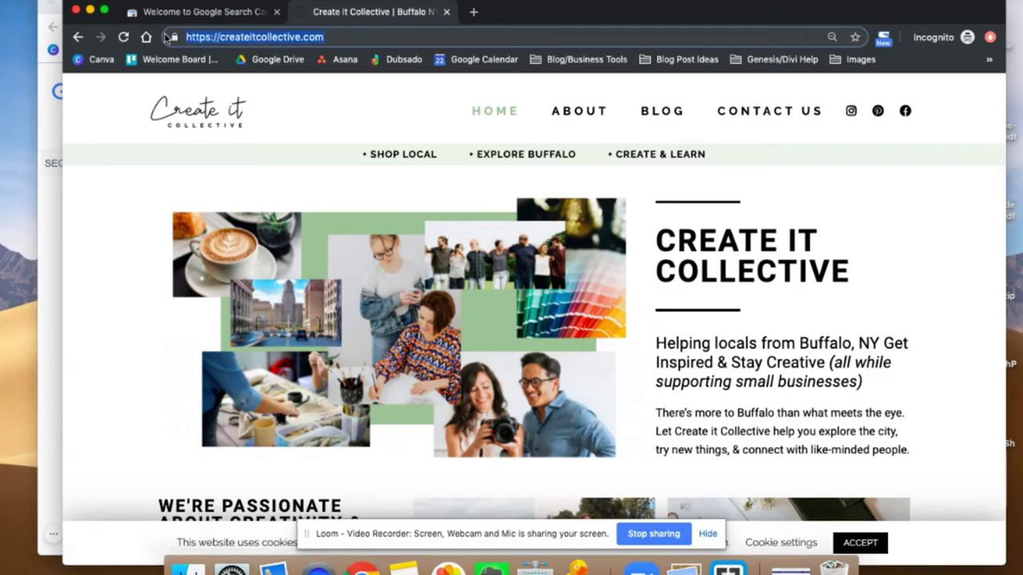
{"action": "left_click", "coordinate": [164, 11]}
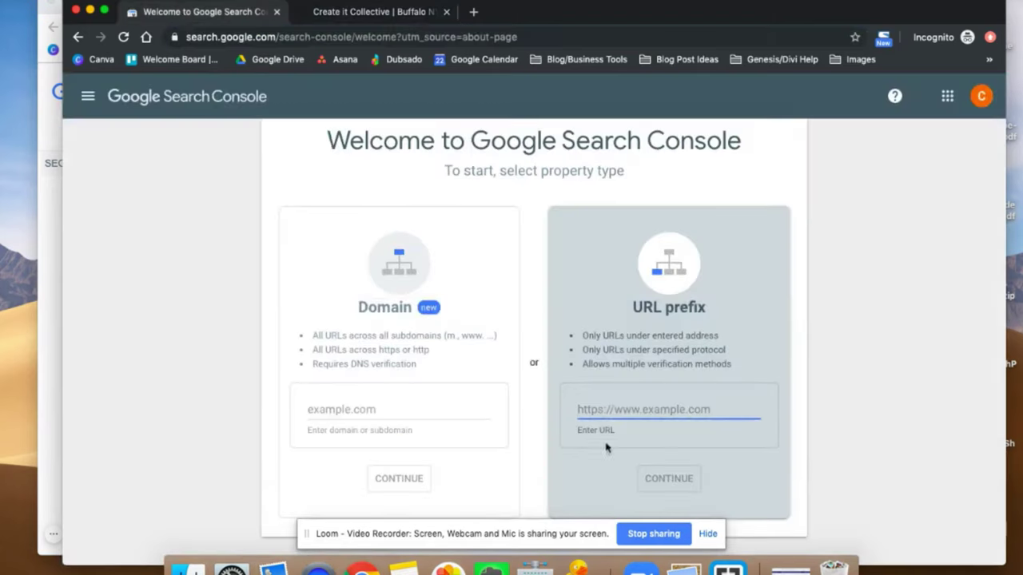
{"action": "key", "text": "super+v"}
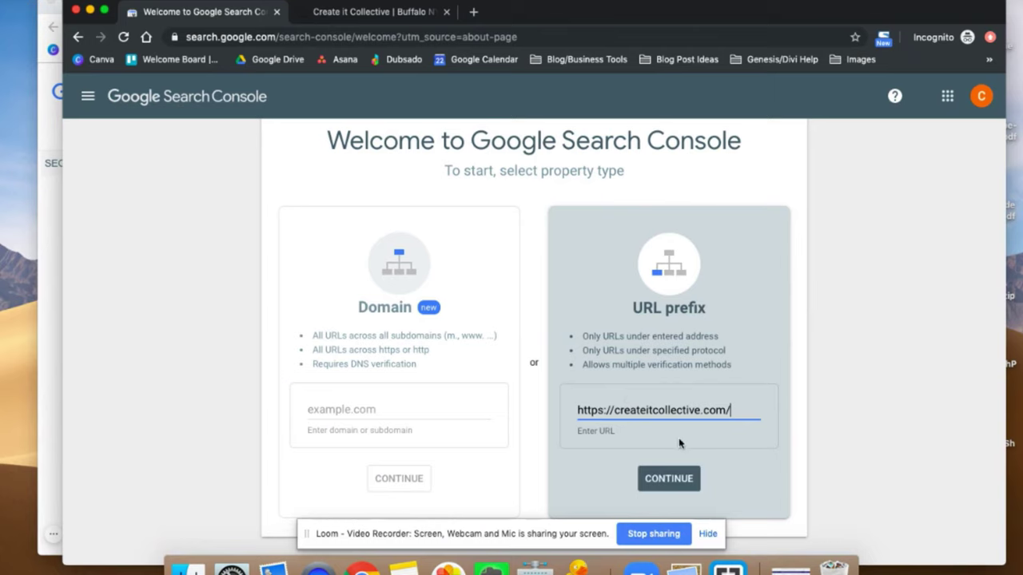
{"action": "left_click", "coordinate": [668, 479]}
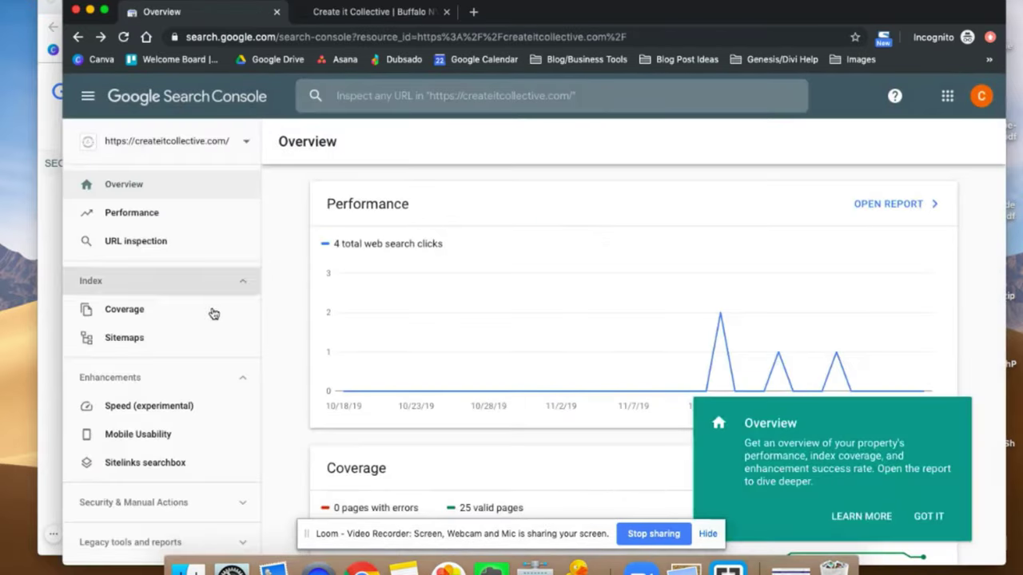
{"action": "left_click", "coordinate": [197, 147]}
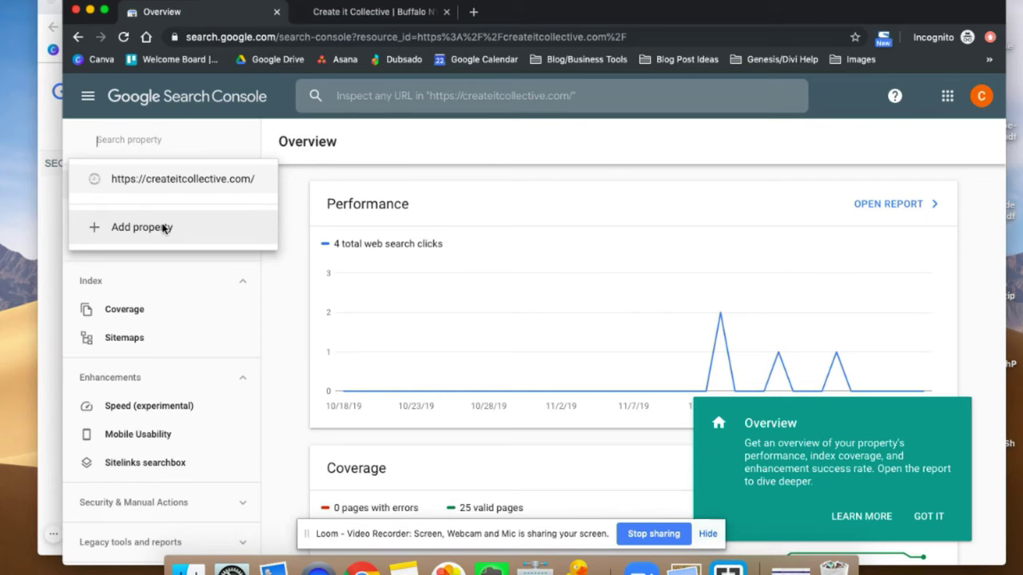
{"action": "left_click", "coordinate": [164, 229]}
{"action": "left_click", "coordinate": [610, 377]}
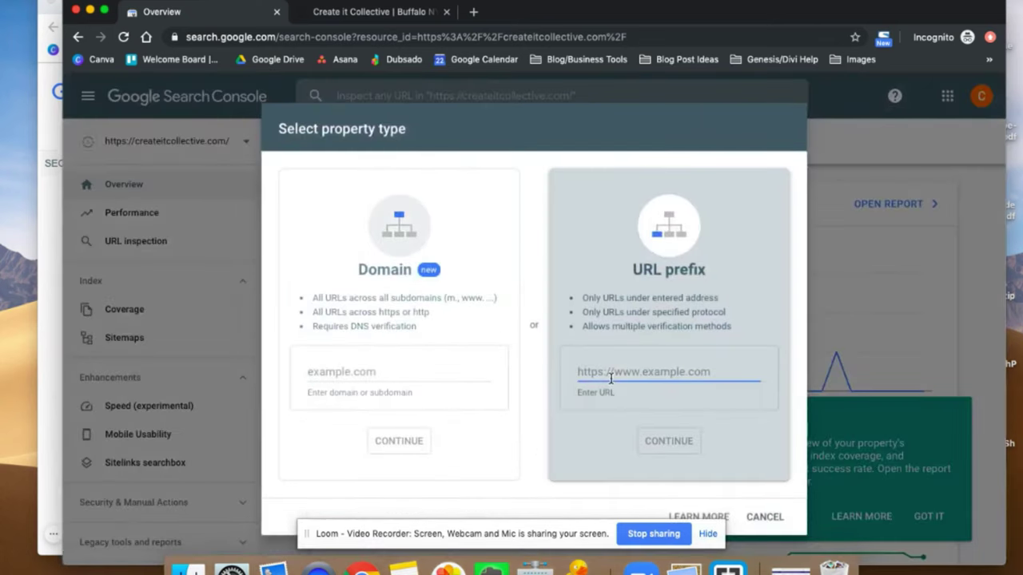
{"action": "key", "text": "super+v"}
{"action": "left_click", "coordinate": [614, 372]}
{"action": "type", "text": "www."}
{"action": "left_click", "coordinate": [668, 442]}
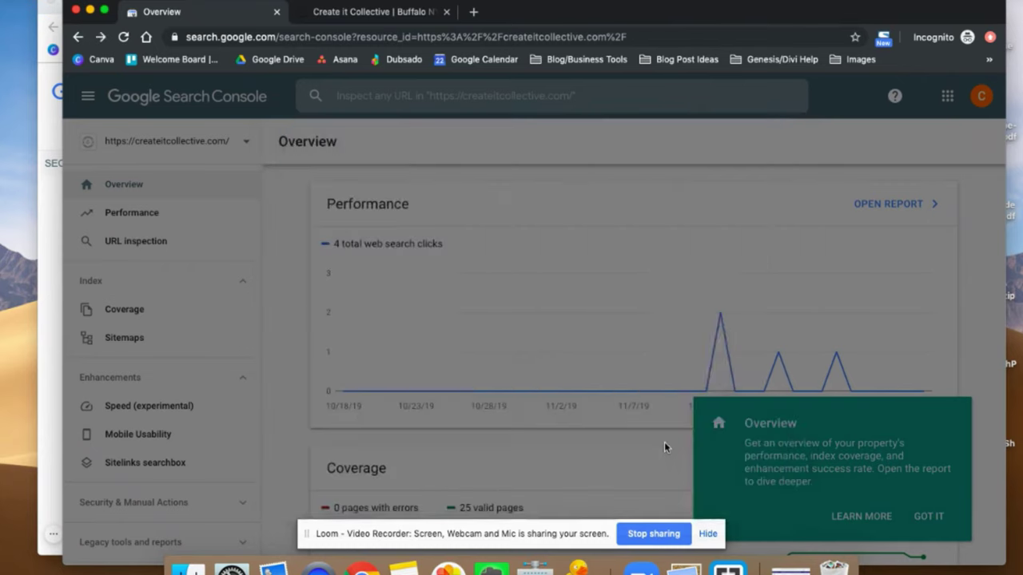
{"action": "left_click", "coordinate": [689, 402]}
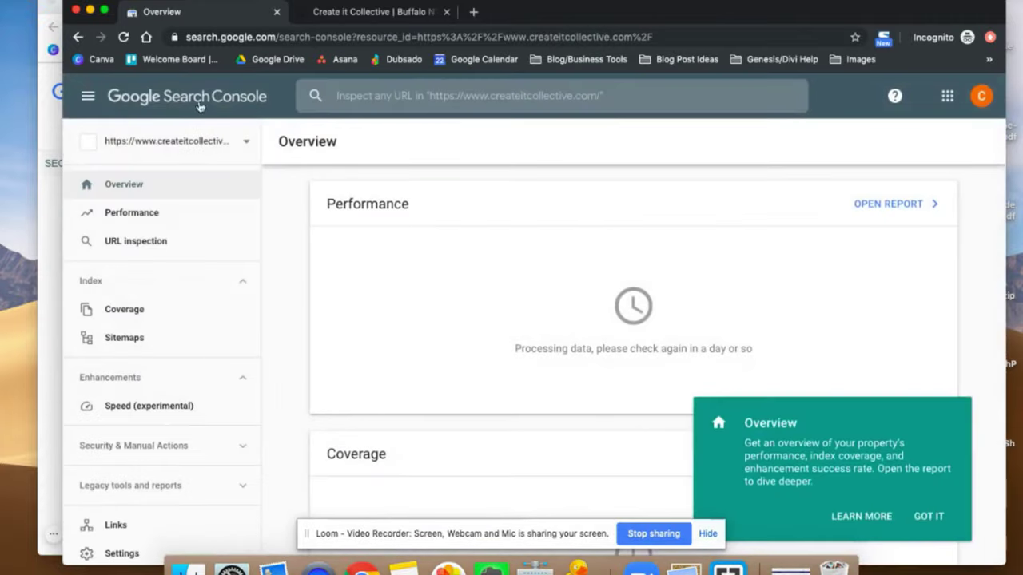
{"action": "left_click", "coordinate": [142, 144]}
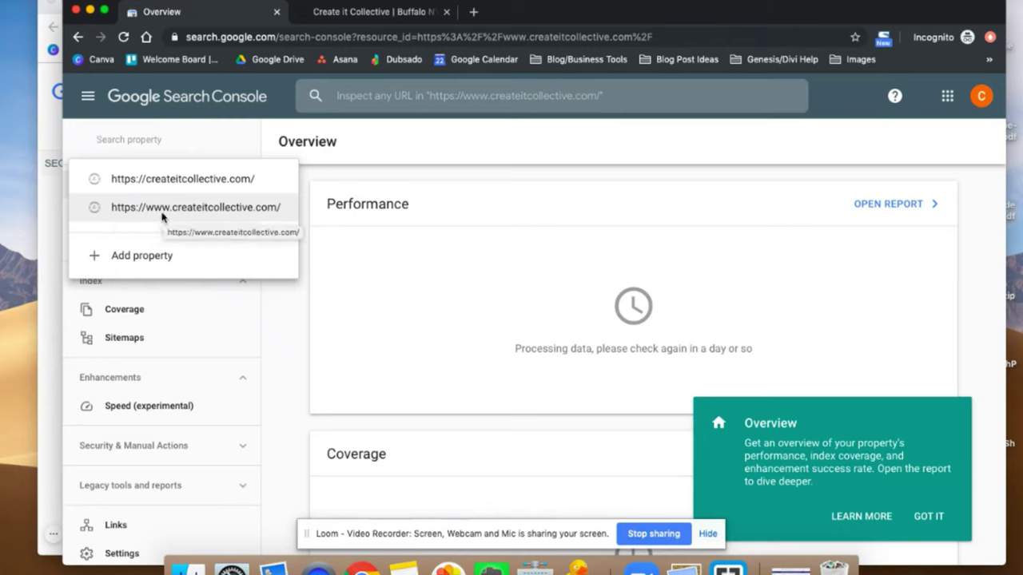
{"action": "left_click", "coordinate": [434, 180]}
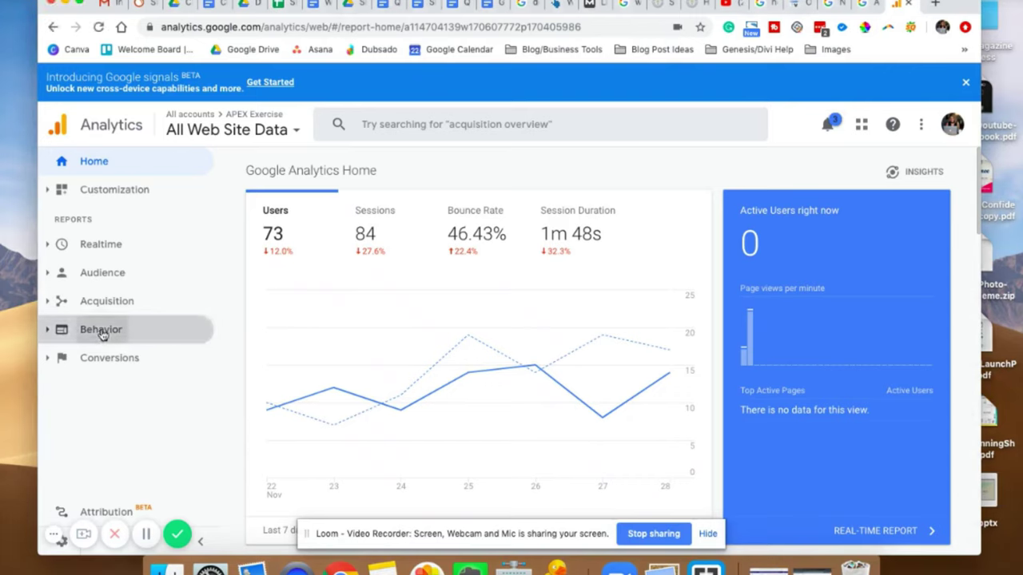
Open the Acquisition › Search Console › Landing Pages report from the left navigation.
{"action": "left_click", "coordinate": [103, 331]}
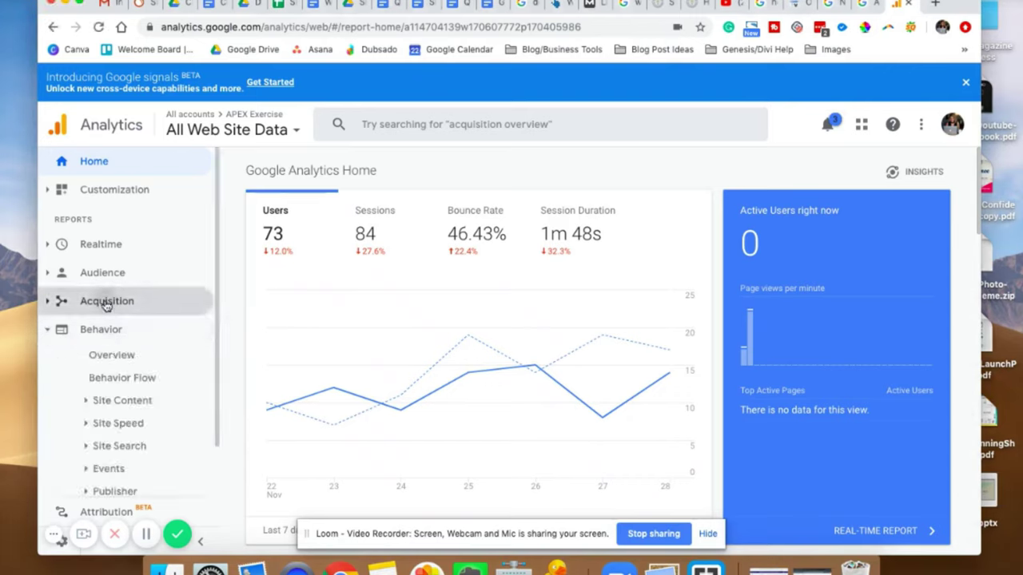
{"action": "left_click", "coordinate": [105, 303]}
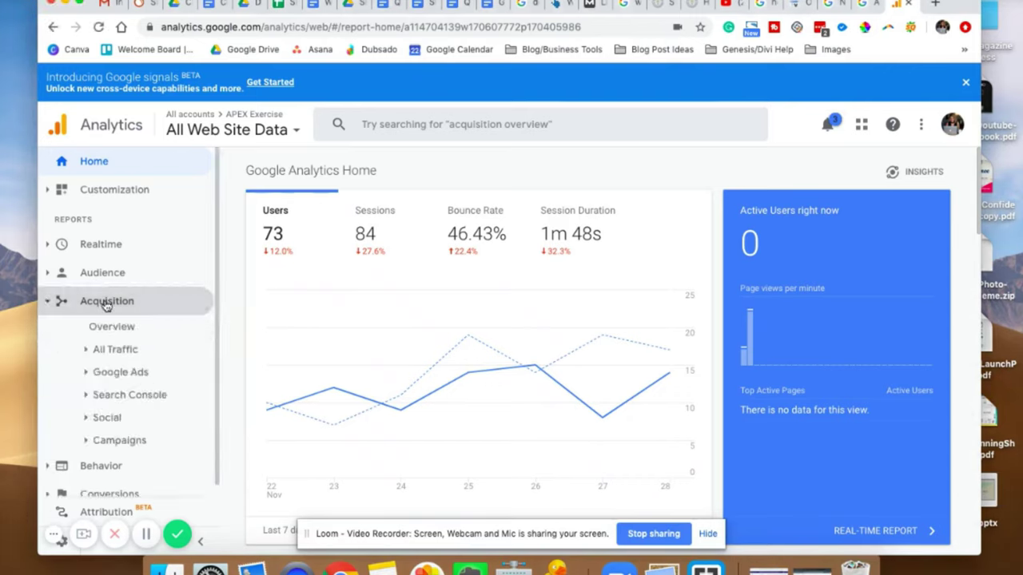
{"action": "left_click", "coordinate": [129, 398]}
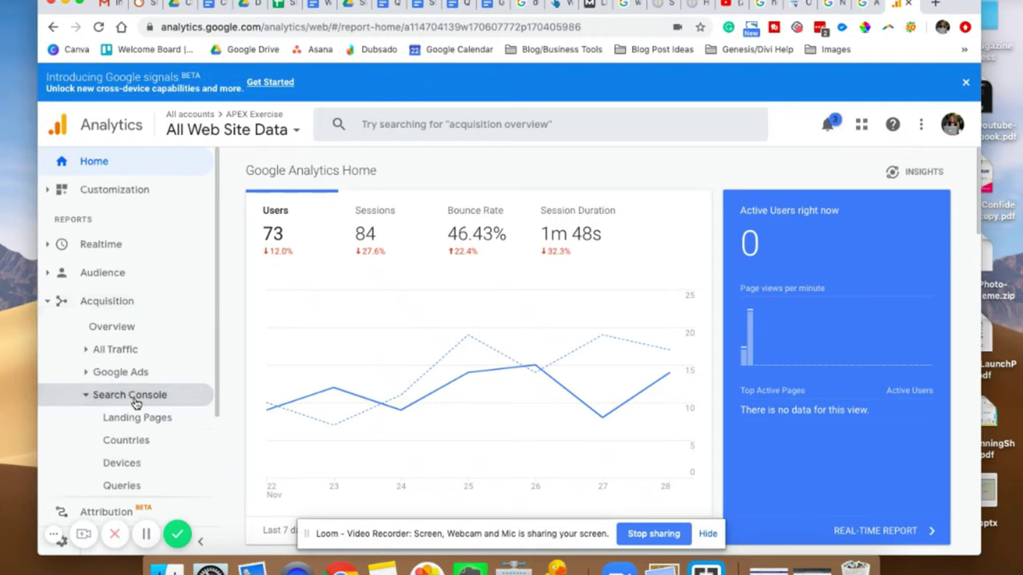
{"action": "scroll", "coordinate": [134, 396], "scroll_direction": "down", "scroll_amount": 1}
{"action": "left_click", "coordinate": [138, 384]}
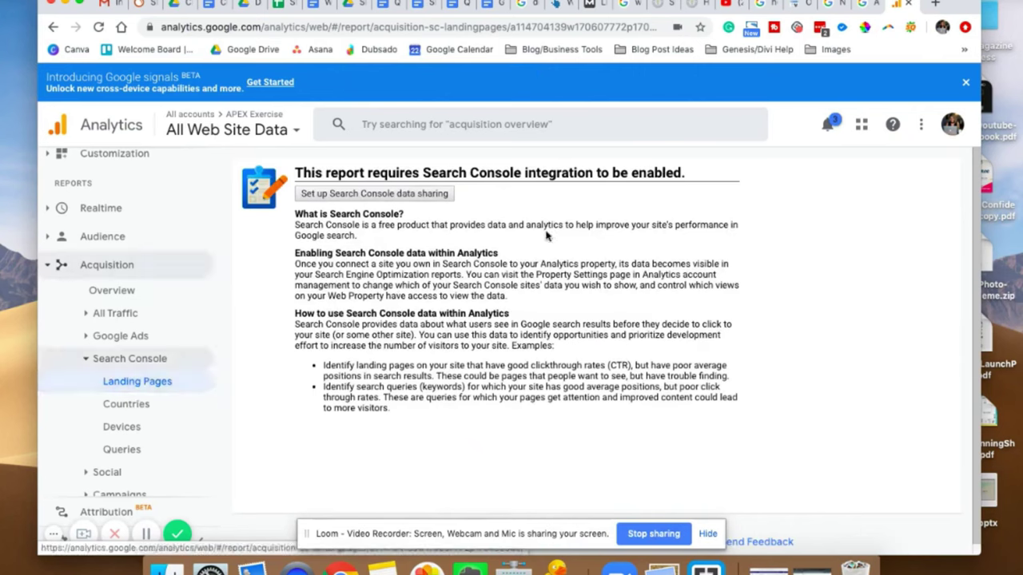
Start Search Console data sharing via Adjust Search Console and choose to add a site.
{"action": "left_click", "coordinate": [411, 195]}
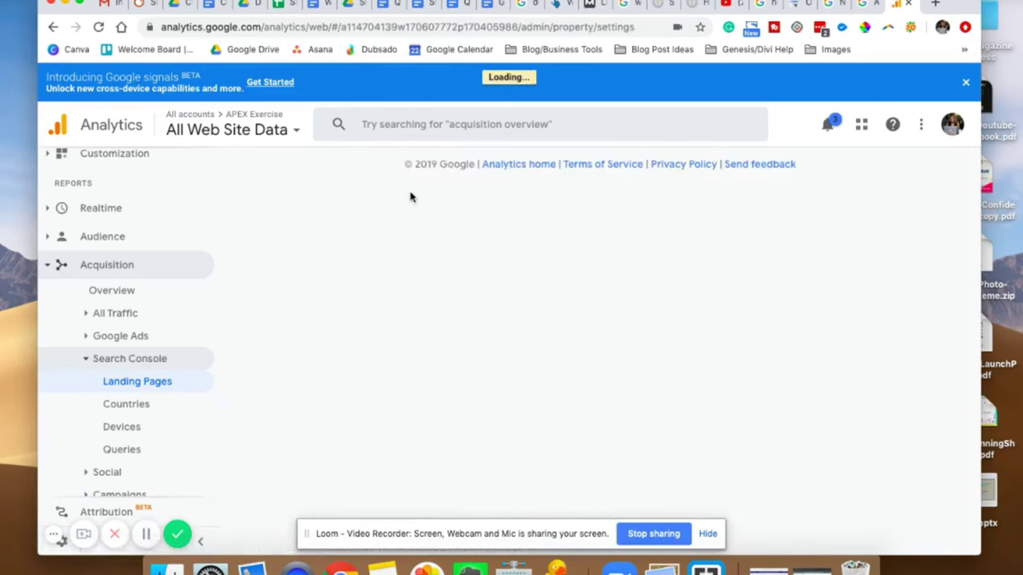
{"action": "scroll", "coordinate": [650, 388], "scroll_direction": "down", "scroll_amount": 5}
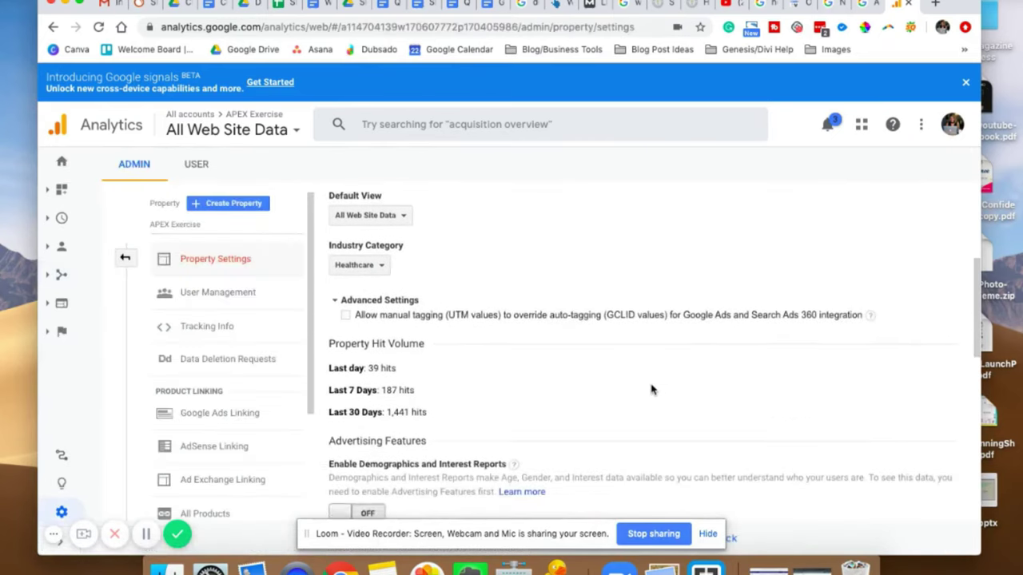
{"action": "scroll", "coordinate": [650, 388], "scroll_direction": "down", "scroll_amount": 10}
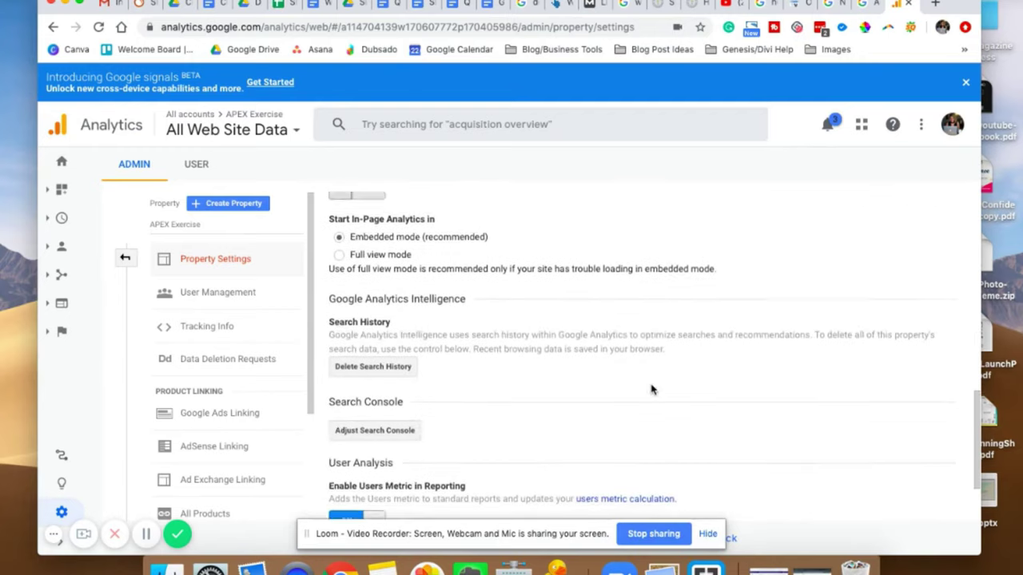
{"action": "left_click", "coordinate": [373, 363]}
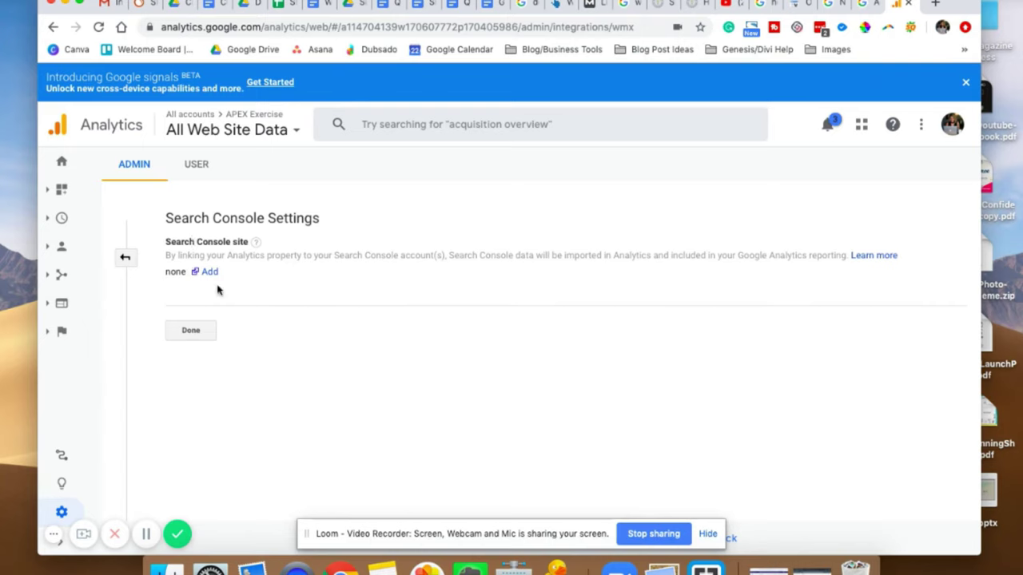
{"action": "left_click", "coordinate": [209, 272]}
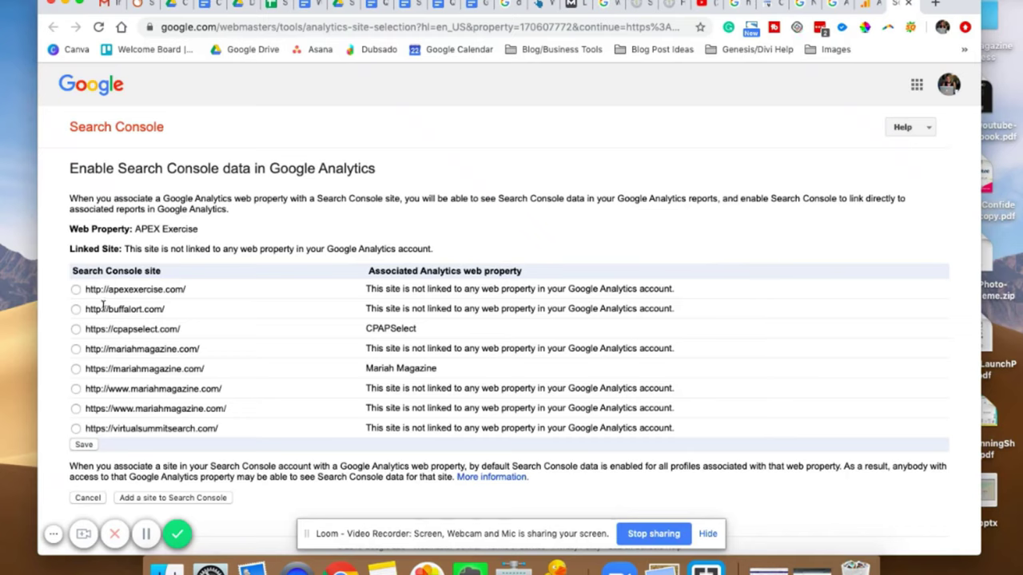
{"action": "left_click", "coordinate": [75, 290]}
{"action": "left_click", "coordinate": [637, 4]}
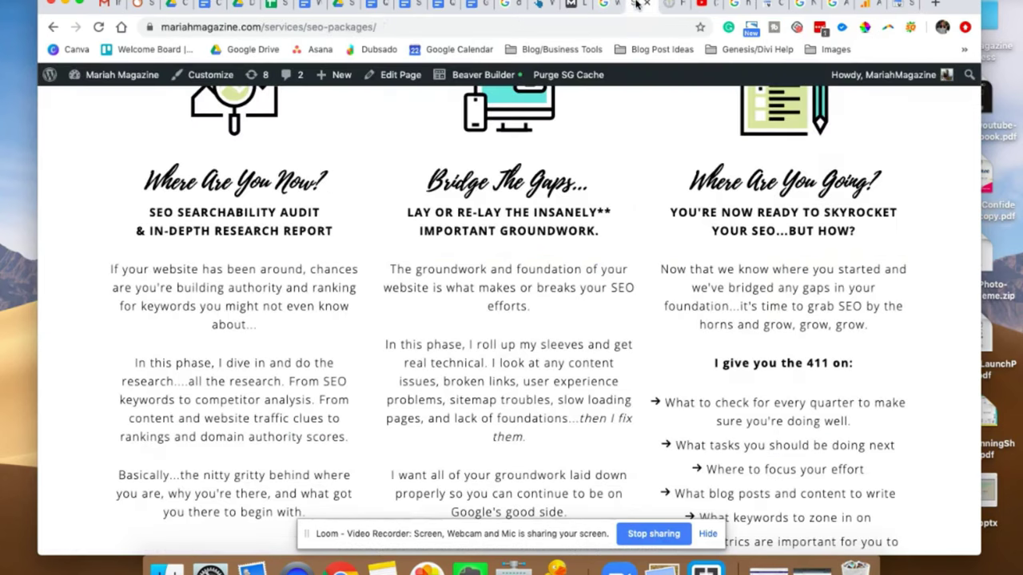
{"action": "left_click", "coordinate": [336, 27]}
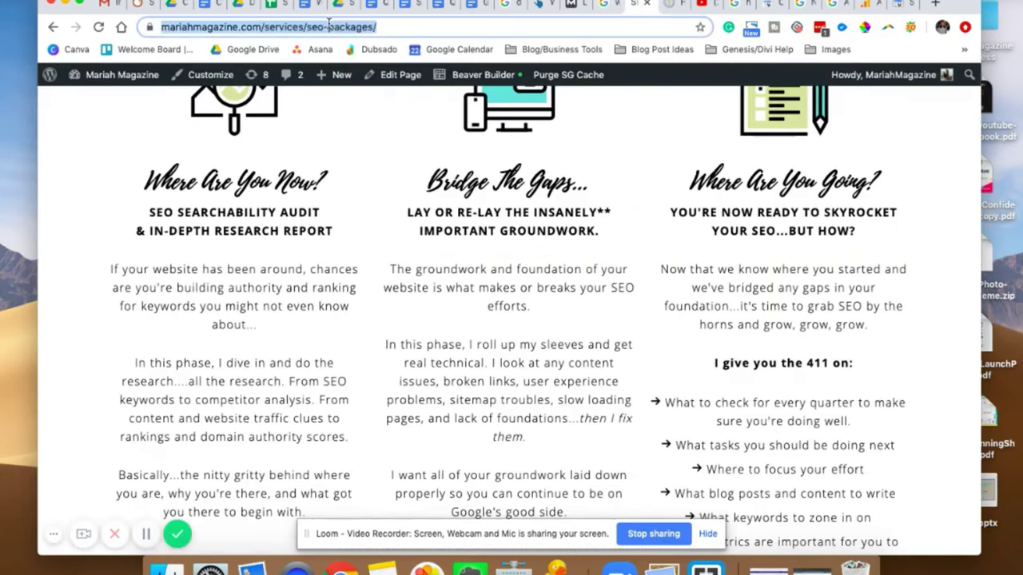
{"action": "left_click", "coordinate": [191, 29]}
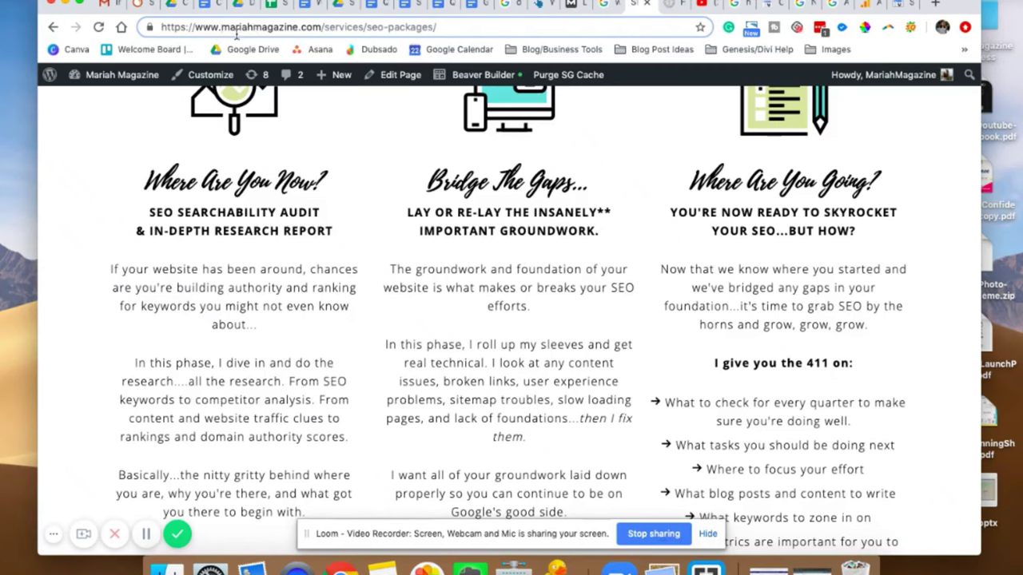
{"action": "left_click_drag", "start_coordinate": [223, 28], "coordinate": [195, 28]}
{"action": "key", "text": "BackSpace"}
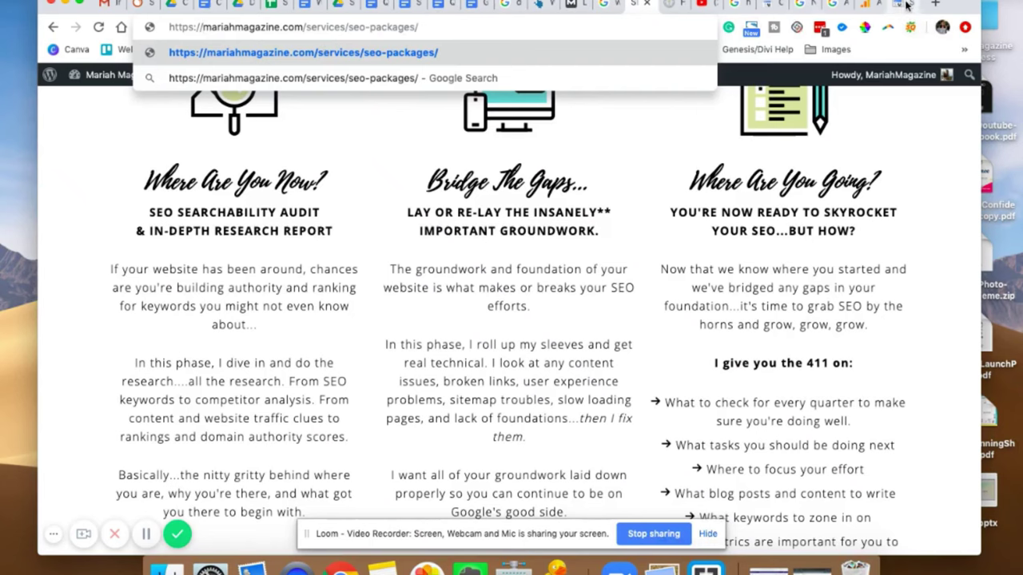
{"action": "left_click", "coordinate": [908, 6]}
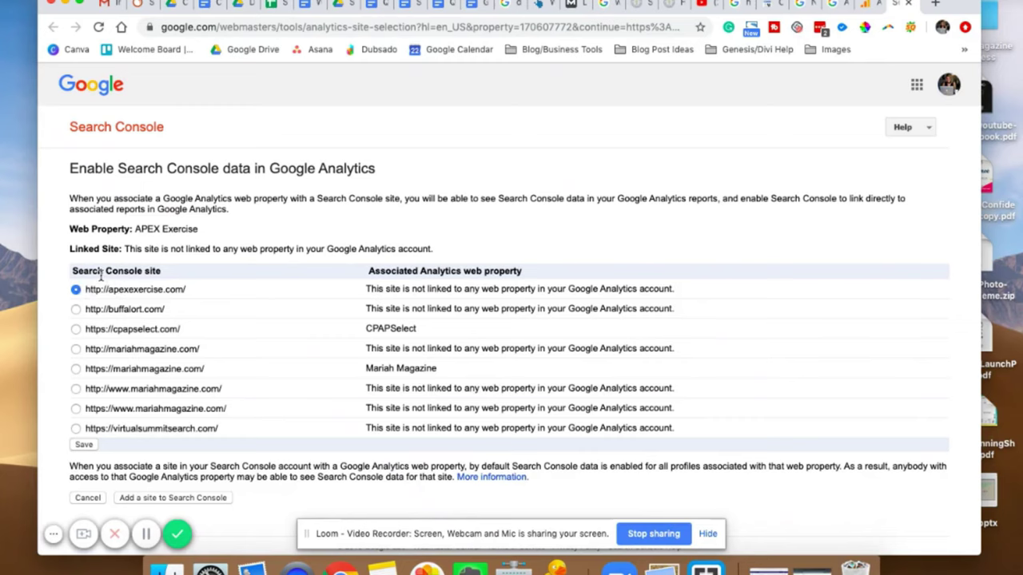
Save and confirm the apexexercise.com association, then reload the Analytics settings and save the link.
{"action": "left_click", "coordinate": [85, 445]}
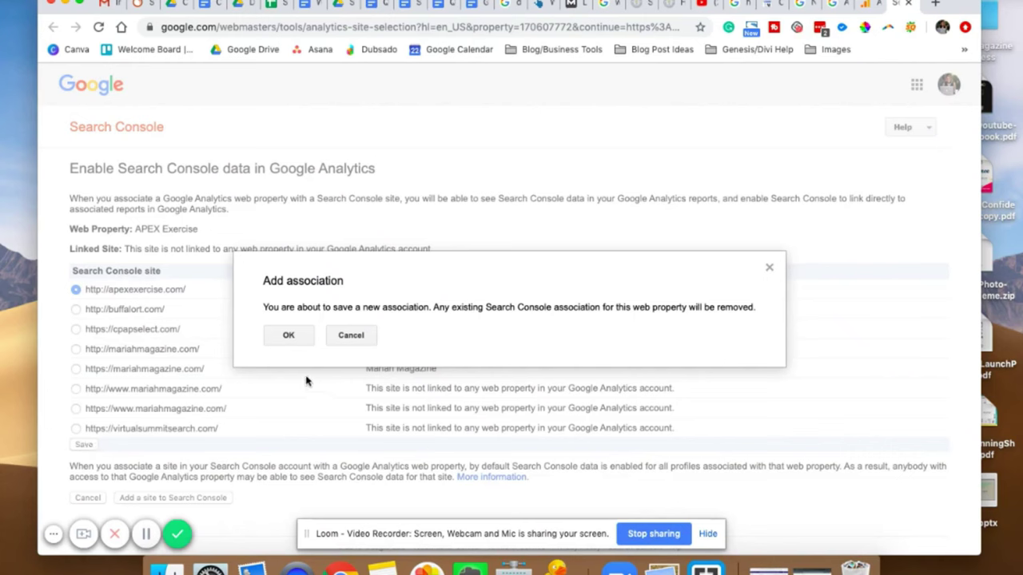
{"action": "left_click", "coordinate": [289, 335]}
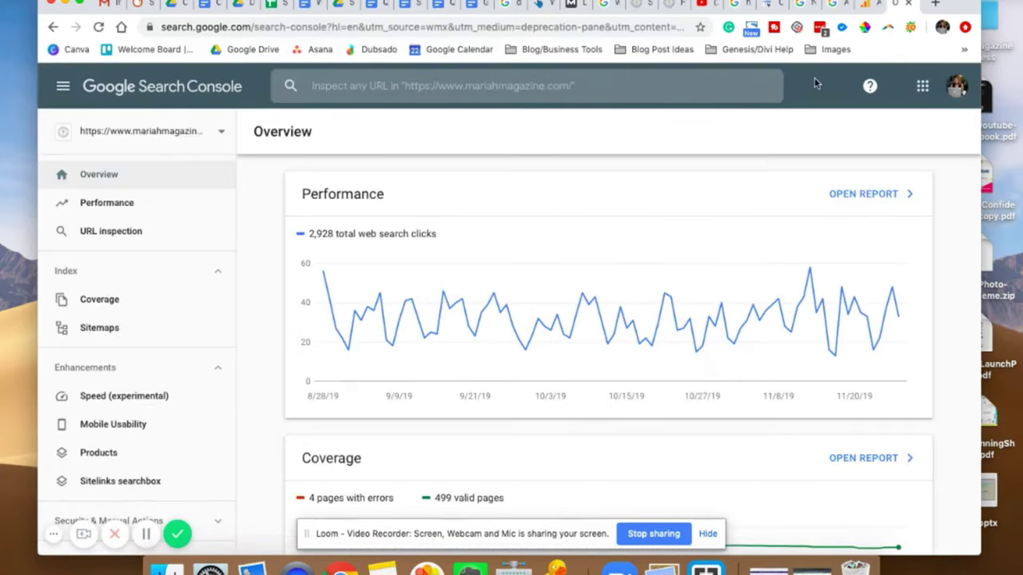
{"action": "left_click", "coordinate": [868, 6]}
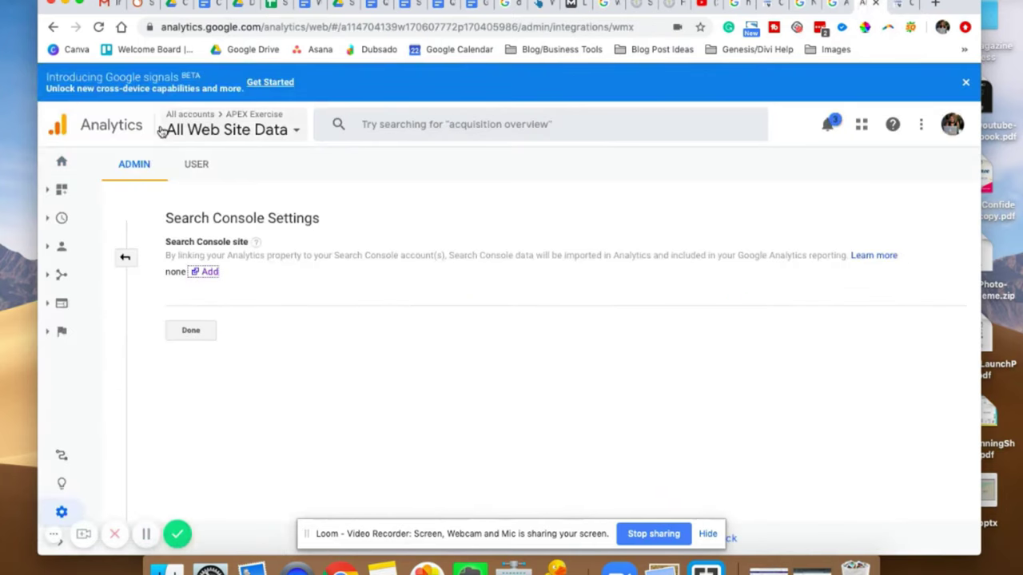
{"action": "left_click", "coordinate": [98, 28]}
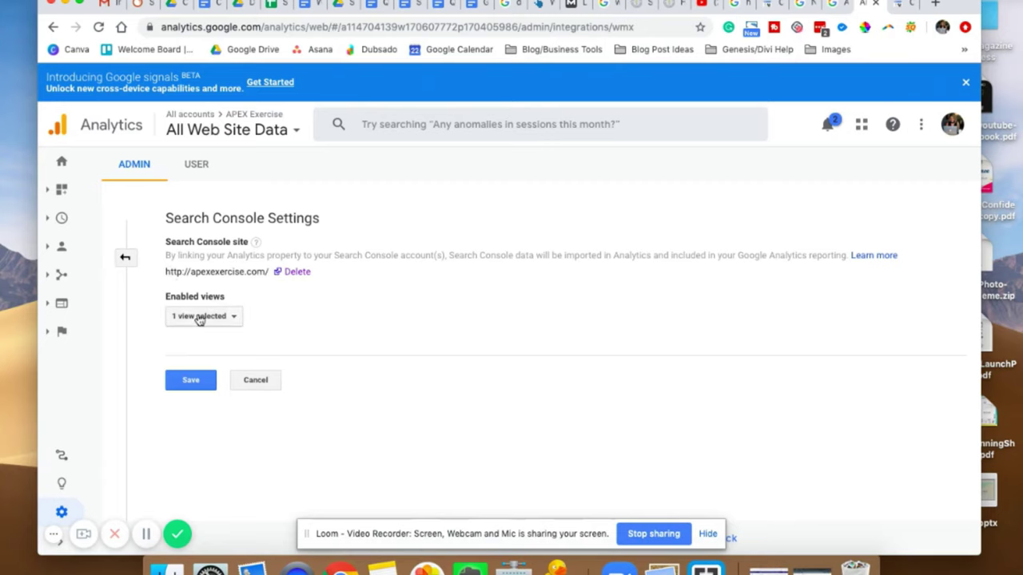
{"action": "left_click", "coordinate": [193, 384]}
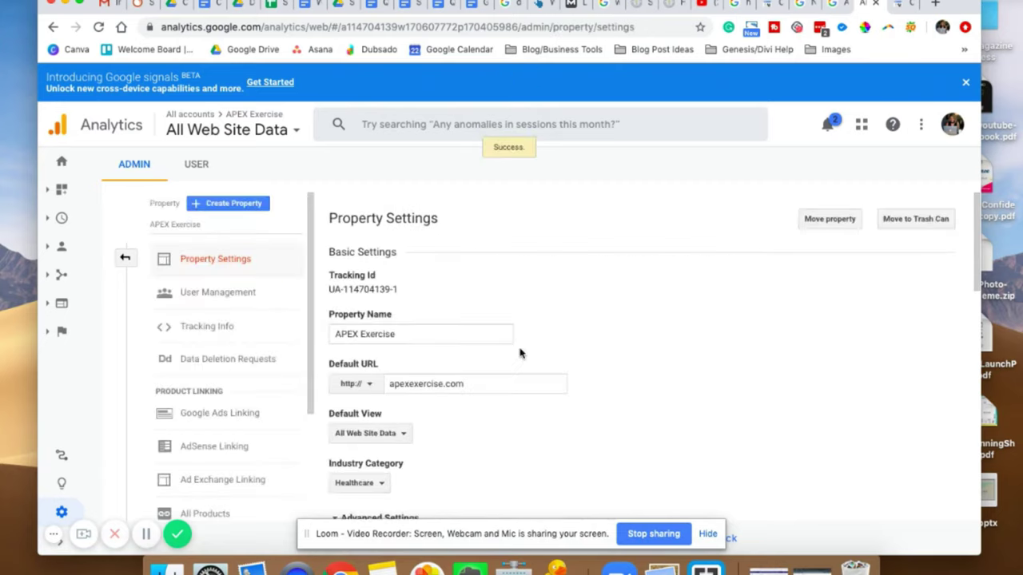